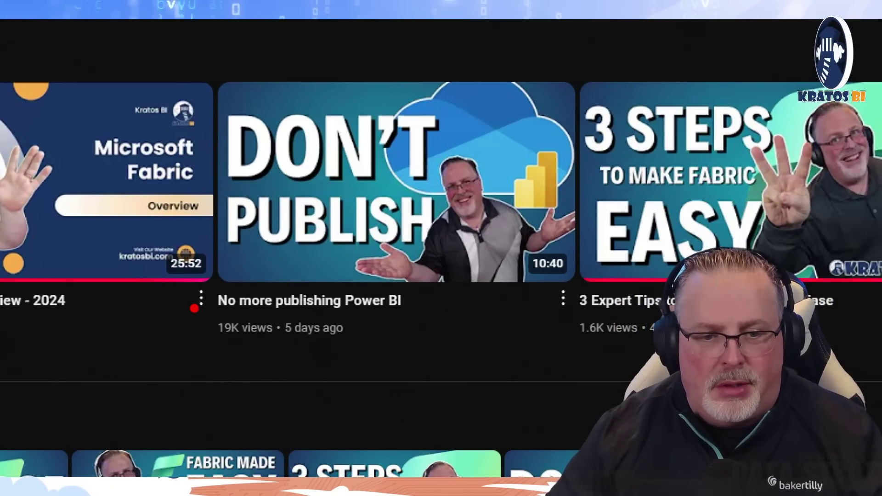
pyautogui.moveTo(194, 308)
pyautogui.mouseDown()
pyautogui.moveTo(305, 353)
pyautogui.moveTo(427, 350)
pyautogui.mouseUp()
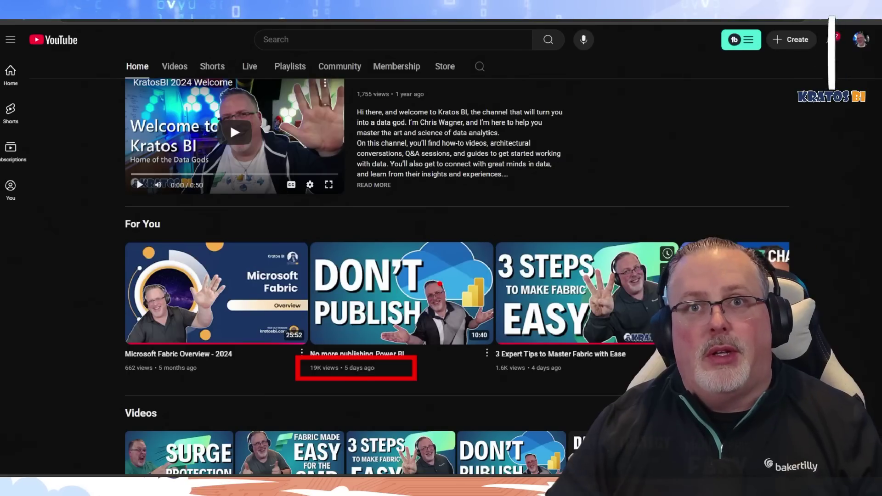
pyautogui.moveTo(471, 163)
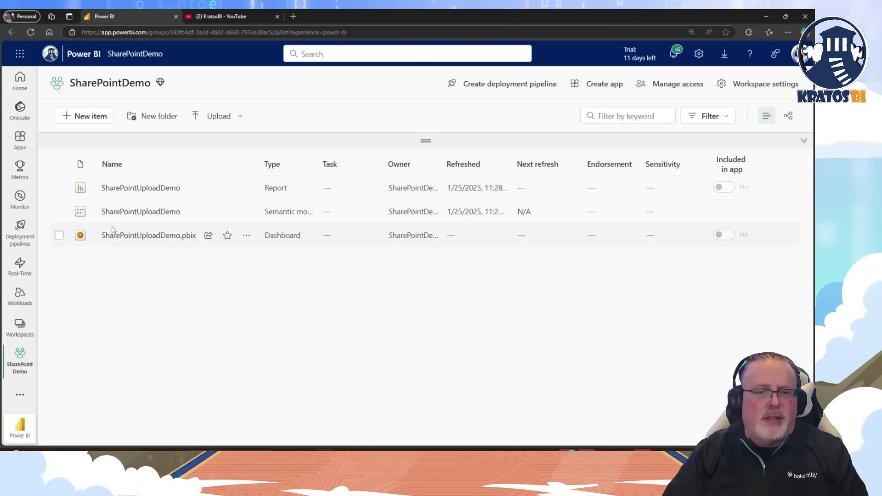
# Open the SharePointUploadDemo report in the SharePointDemo workspace and compare its My Data value with the version in Power BI Desktop.
pyautogui.click(144, 189)
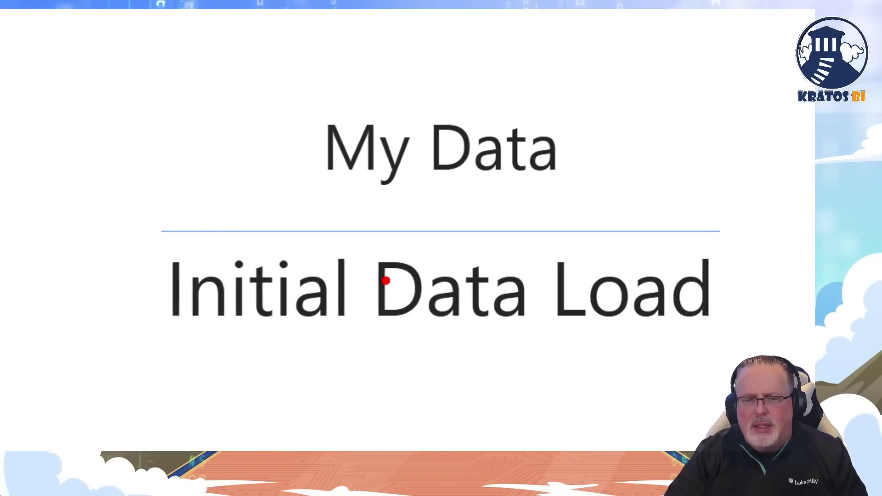
pyautogui.moveTo(156, 73); pyautogui.dragTo(764, 363)
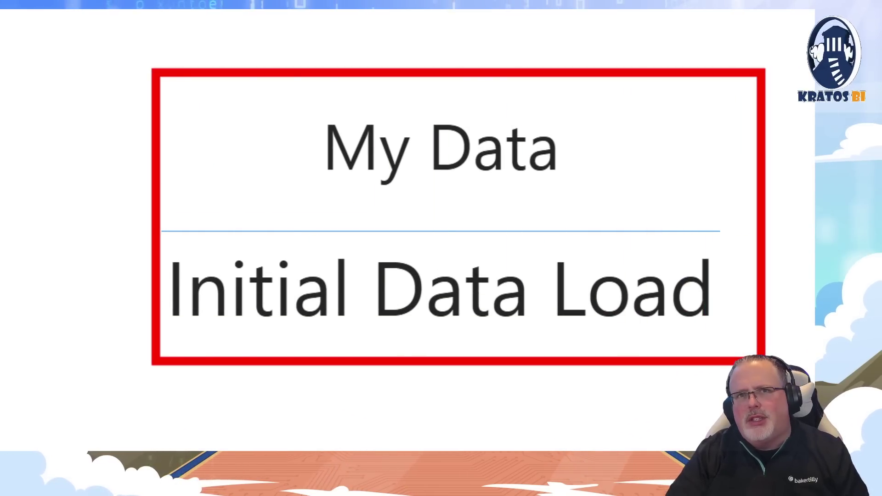
pyautogui.press('Escape')
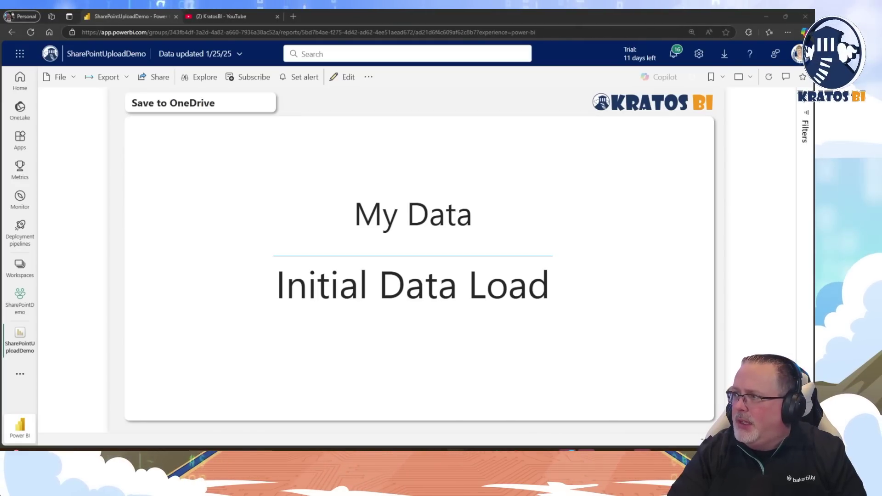
pyautogui.hotkey('alt', 'Tab')
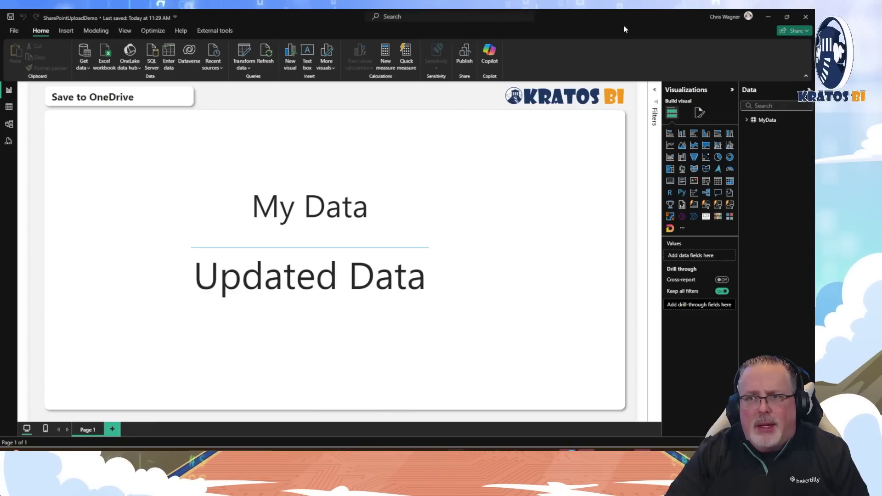
pyautogui.press('super+Down')
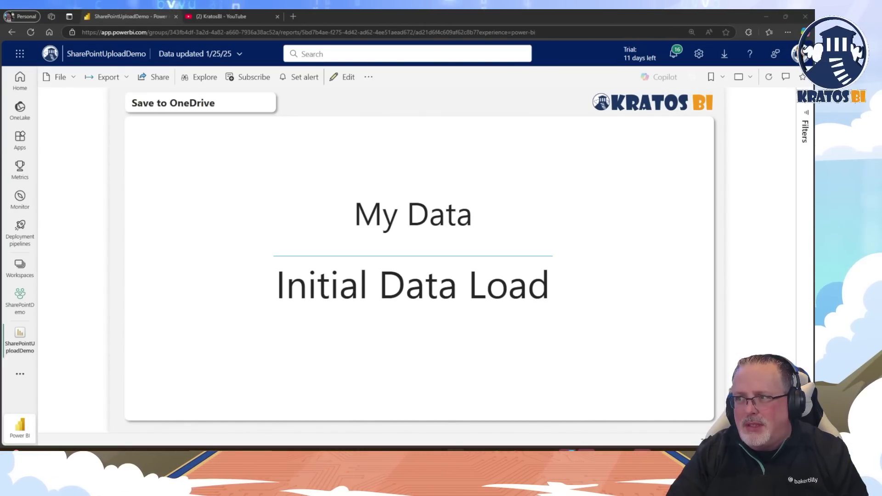
# Save the report in Power BI Desktop and try to publish it to the SharePointDemo workspace, replacing the existing dataset.
pyautogui.moveTo(881, 113); pyautogui.dragTo(291, 58)
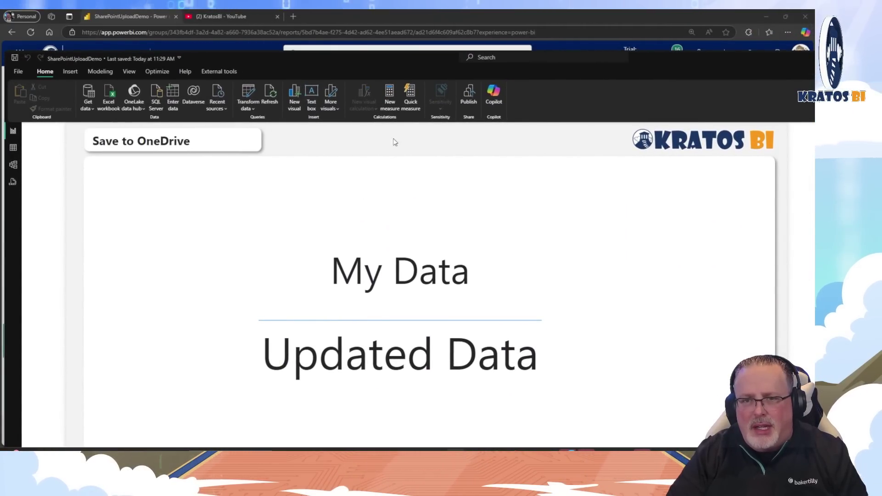
pyautogui.click(469, 97)
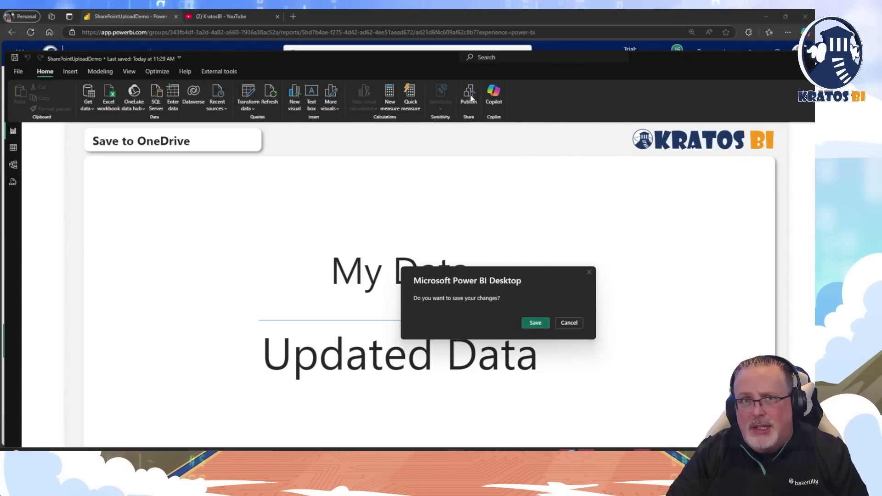
pyautogui.click(534, 323)
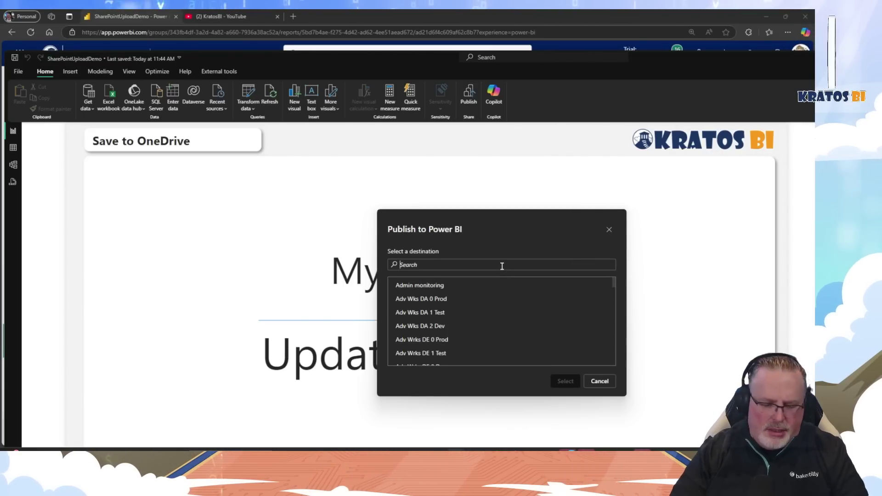
pyautogui.write('sh')
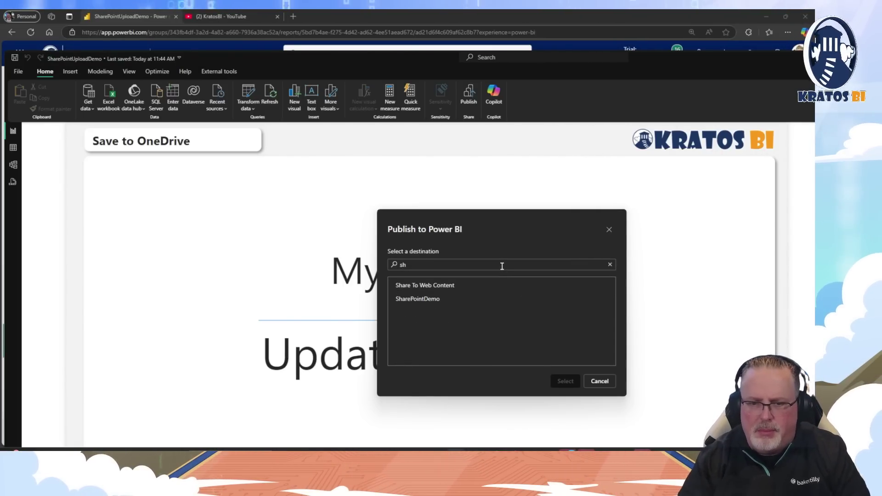
pyautogui.click(469, 299)
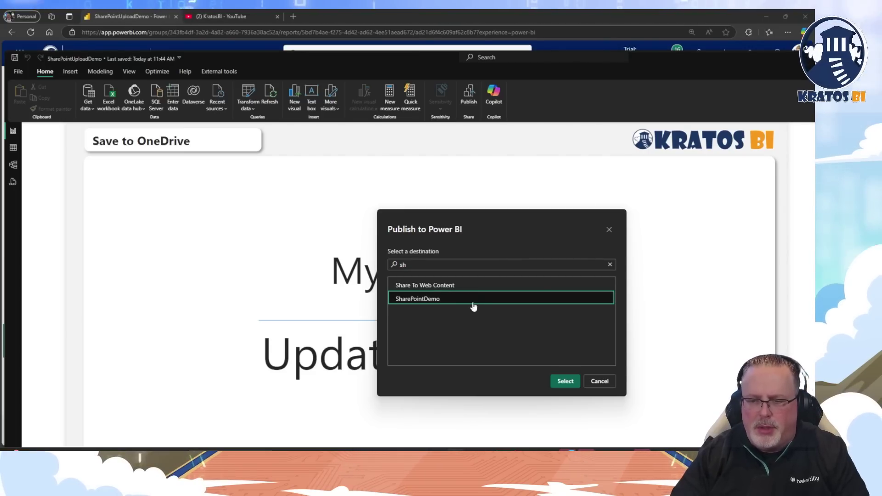
pyautogui.click(565, 382)
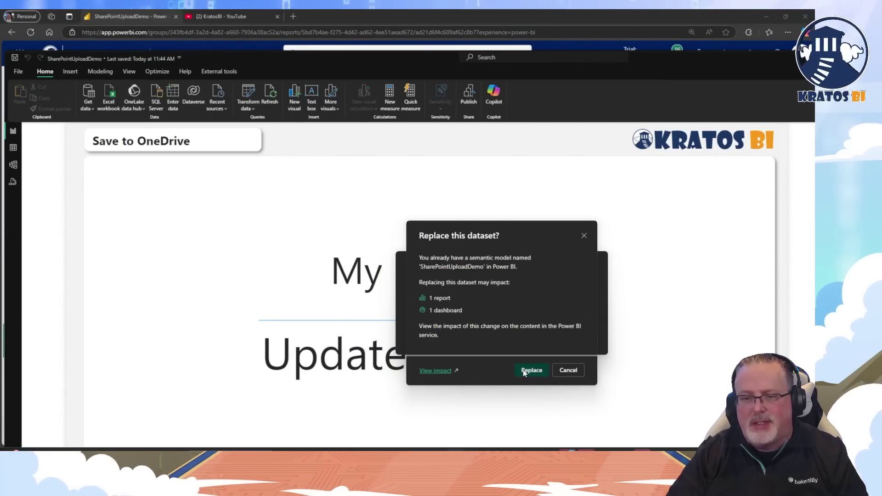
pyautogui.click(531, 371)
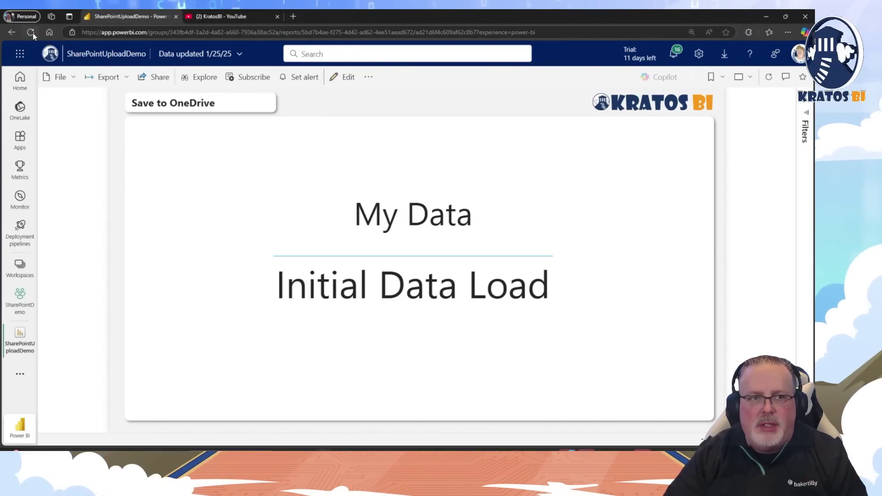
pyautogui.click(32, 33)
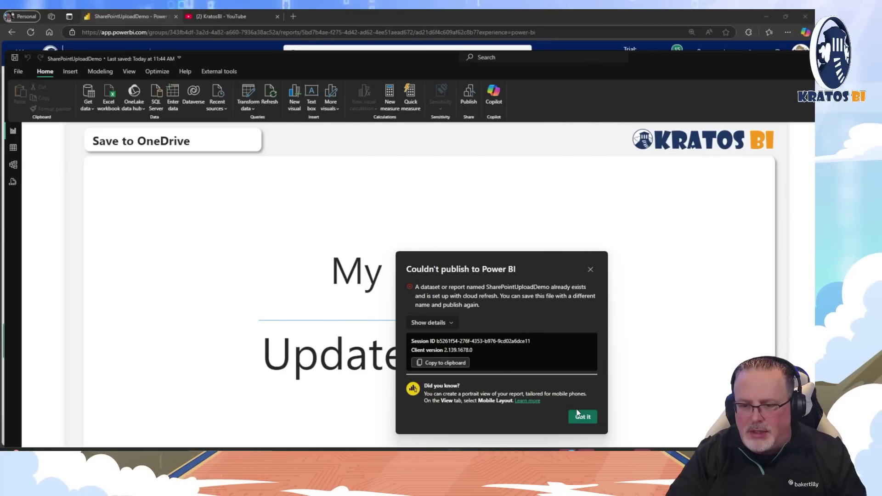
pyautogui.click(579, 415)
# Save a copy of the report under the file name Deploy Demo.
pyautogui.click(18, 72)
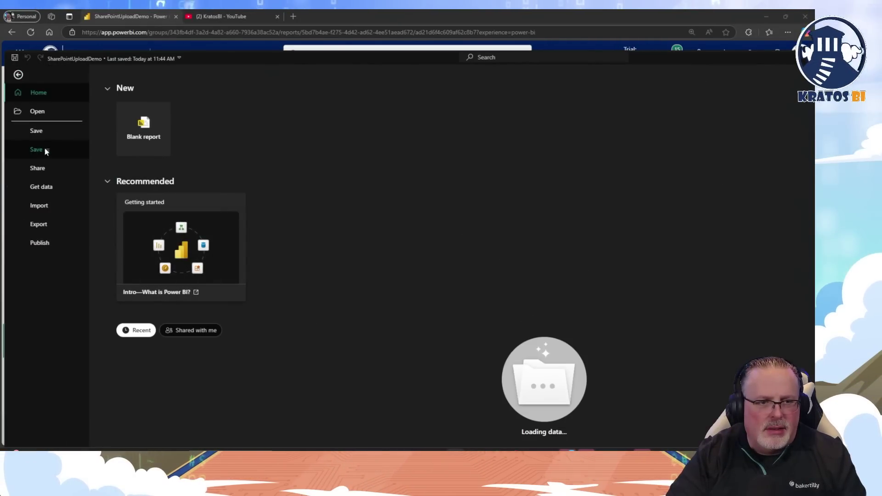
pyautogui.click(45, 150)
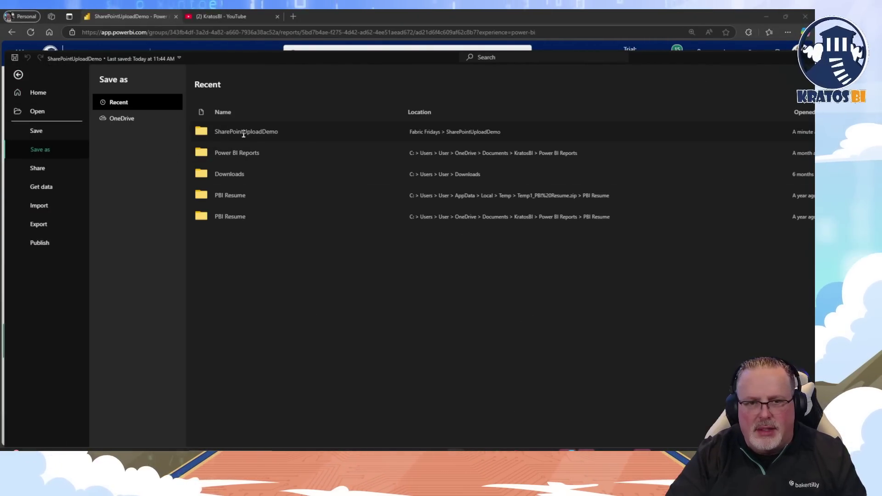
pyautogui.doubleClick(238, 59)
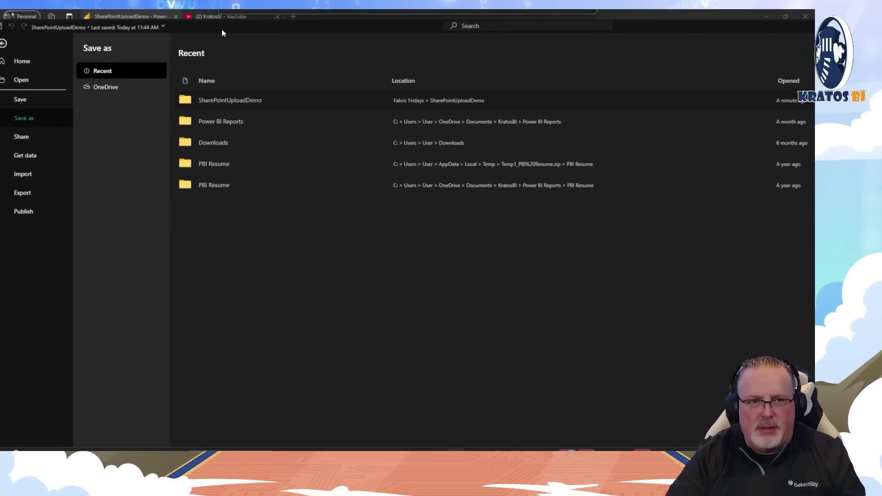
pyautogui.click(258, 425)
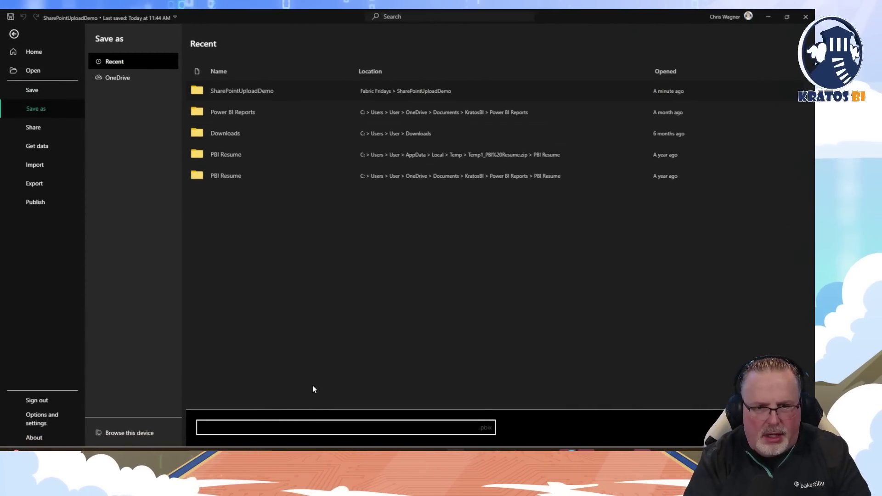
pyautogui.write('Upl')
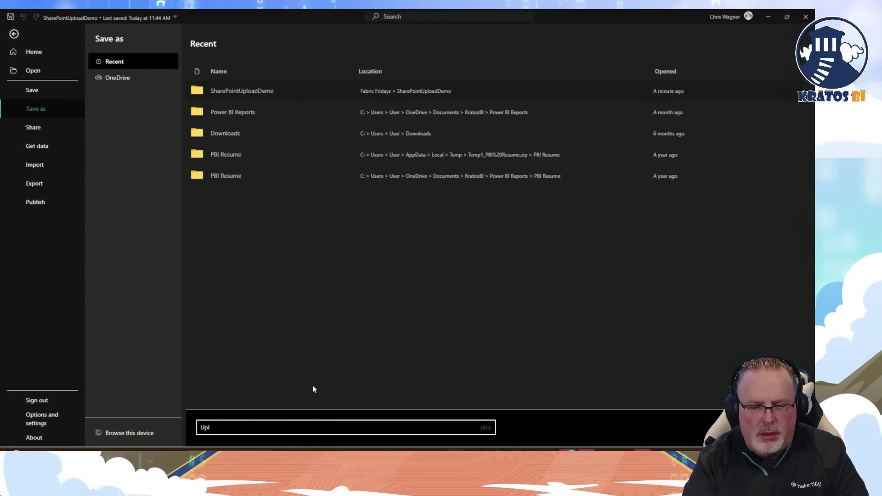
pyautogui.write('oad')
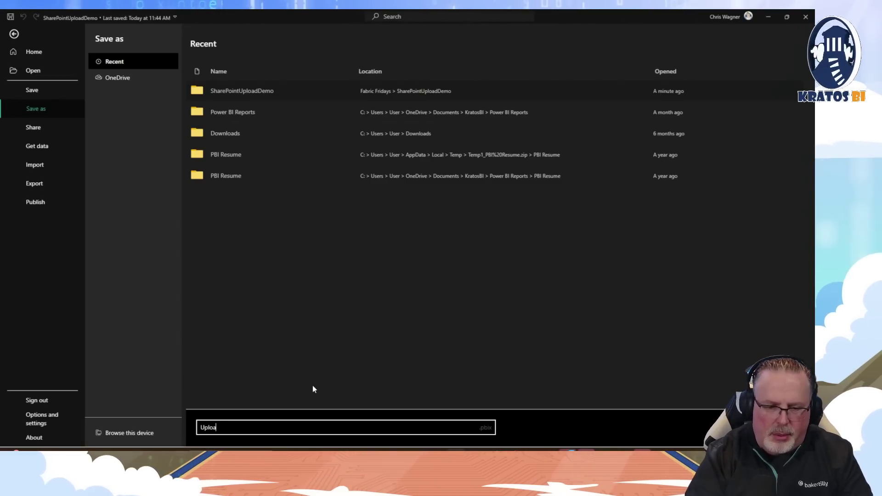
pyautogui.press('BackSpace')
pyautogui.press('BackSpace')
pyautogui.press('BackSpace')
pyautogui.press('BackSpace')
pyautogui.press('BackSpace')
pyautogui.press('BackSpace')
pyautogui.write('Deploy Demo')
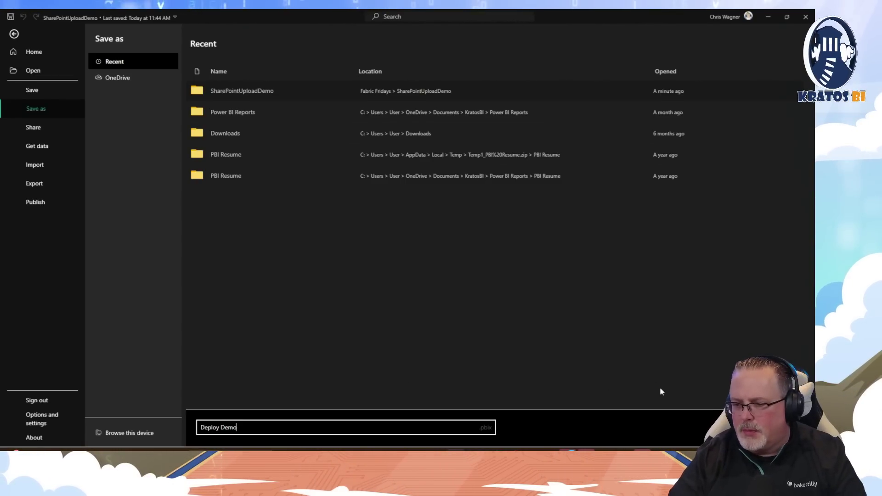
pyautogui.click(743, 427)
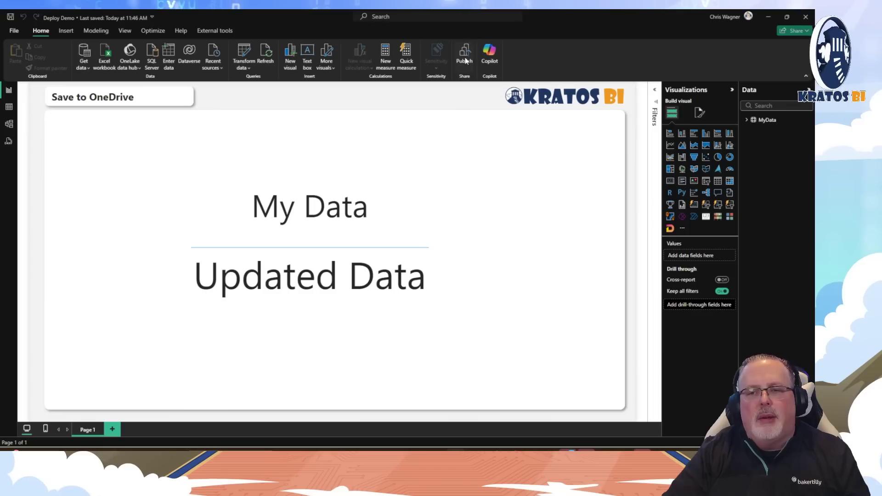
# Publish Deploy Demo to the SharePointDemo workspace and open the published report in the browser.
pyautogui.click(465, 54)
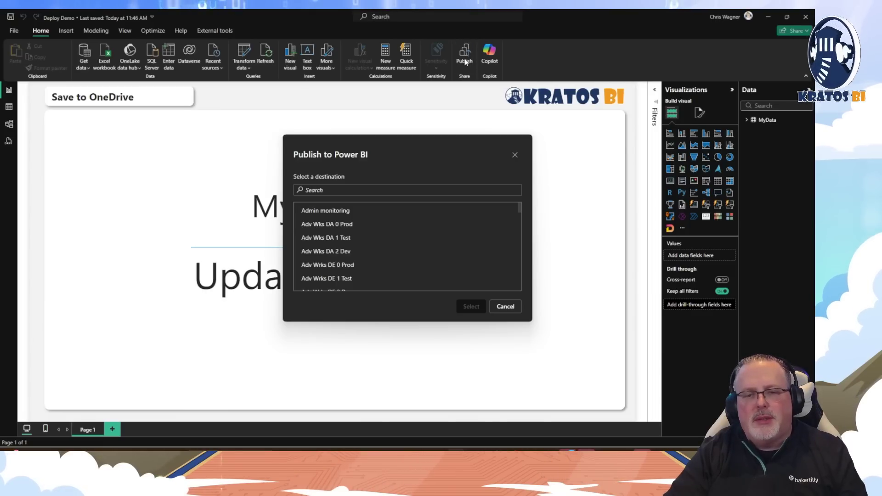
pyautogui.click(383, 190)
pyautogui.write('sh')
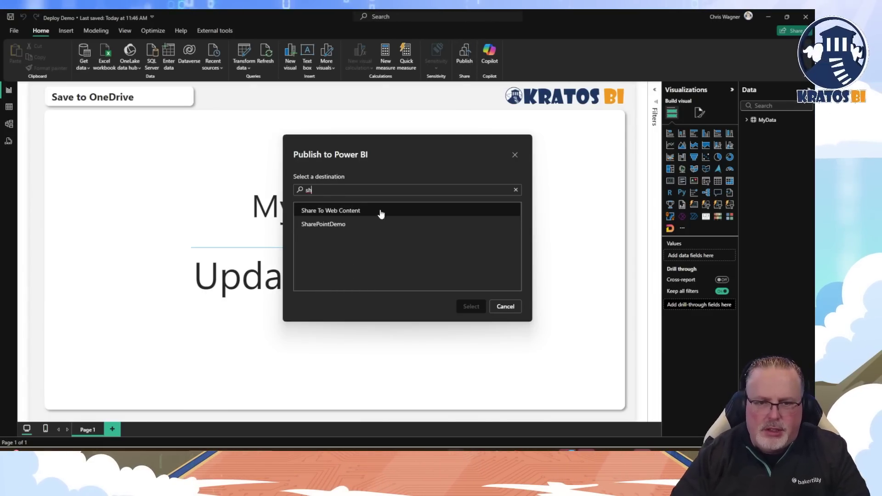
pyautogui.click(363, 224)
pyautogui.click(470, 307)
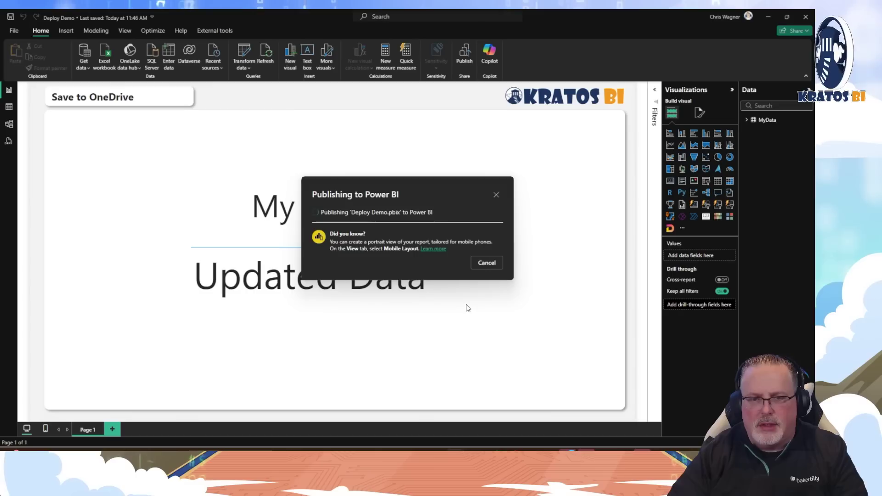
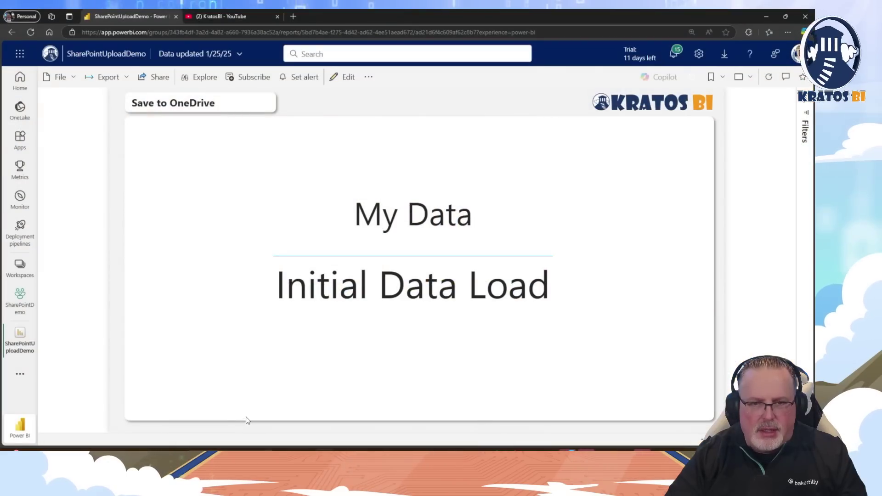
pyautogui.click(20, 300)
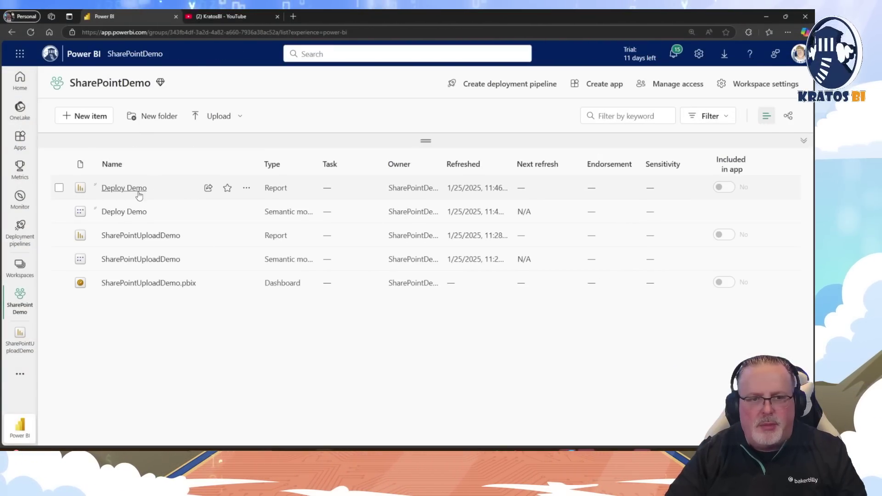
pyautogui.click(125, 189)
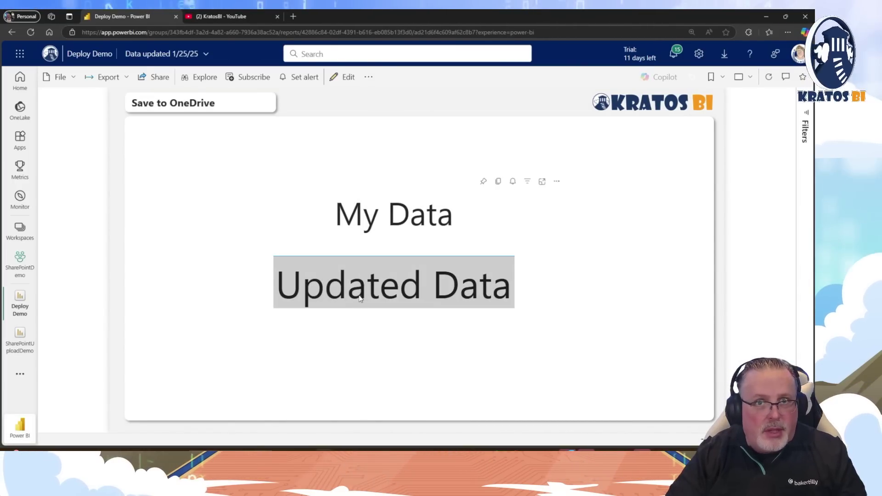
# Switch to Power BI Desktop and open Deploy Demo's queries for editing in the Power Query Editor.
pyautogui.hotkey('alt', 'Tab')
pyautogui.click(489, 288)
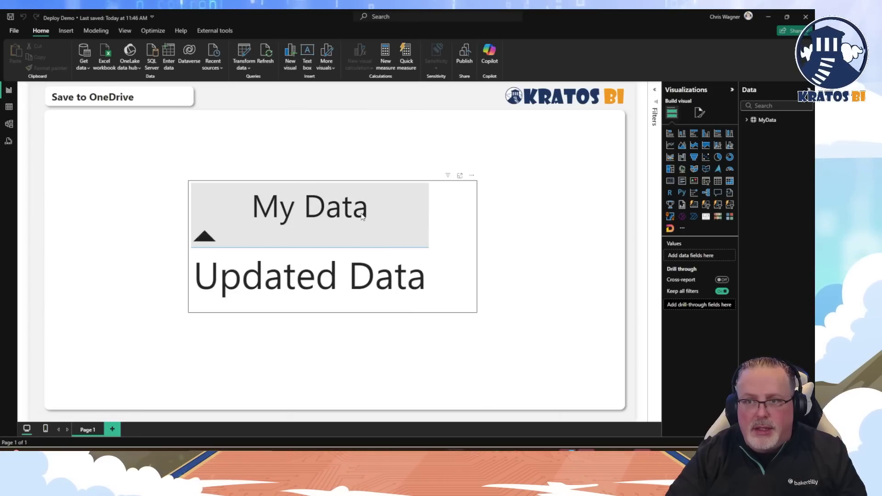
pyautogui.click(244, 52)
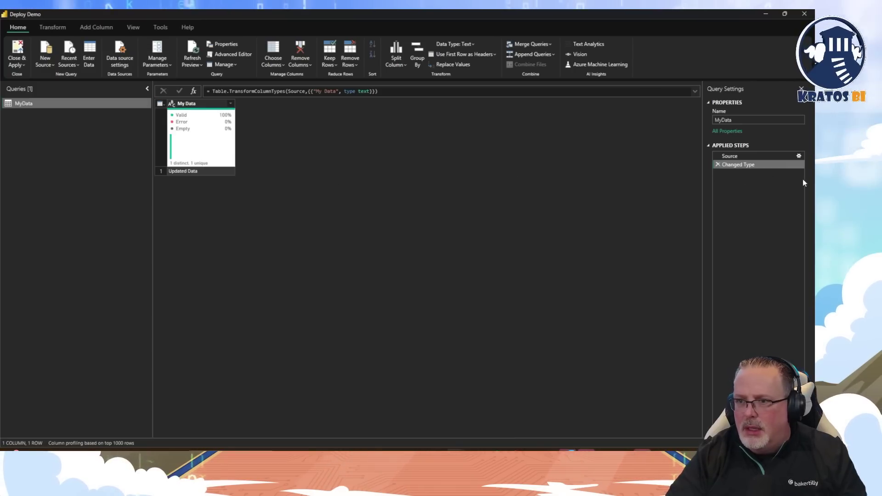
# Edit the MyData query's source table so that its My Data entry reads "Updated Again Data".
pyautogui.click(799, 156)
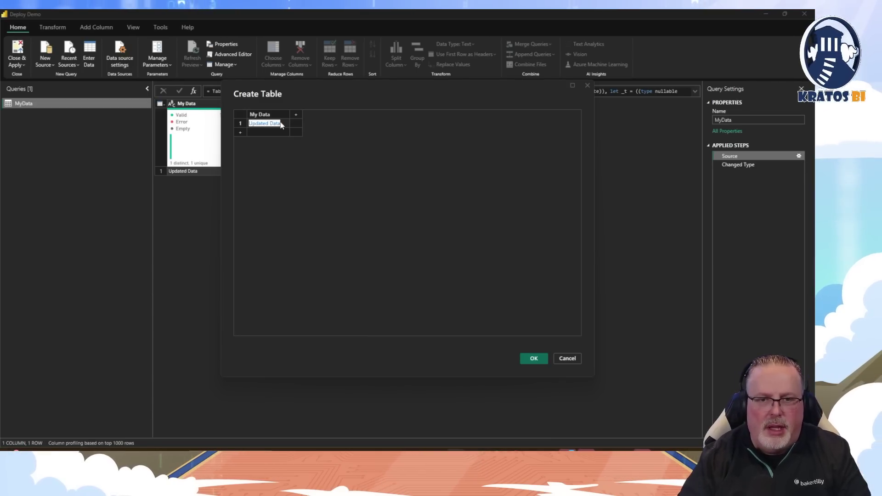
pyautogui.press('Right')
pyautogui.hotkey('ctrl', 'Left')
pyautogui.write('A')
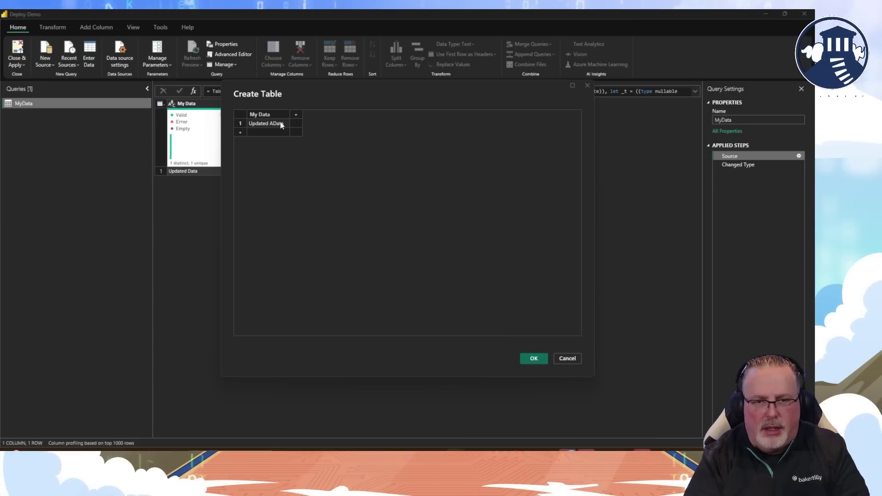
pyautogui.press('Delete')
pyautogui.press('Delete')
pyautogui.press('Delete')
pyautogui.press('Delete')
pyautogui.write('gain')
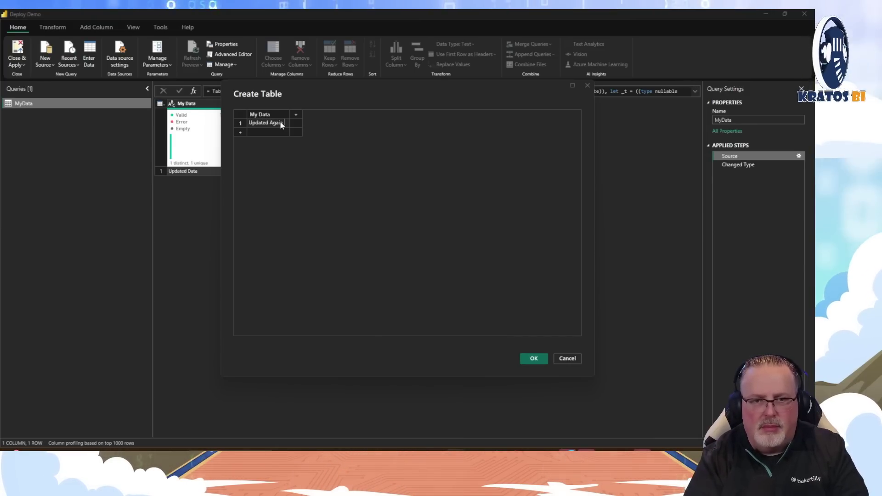
pyautogui.click(531, 359)
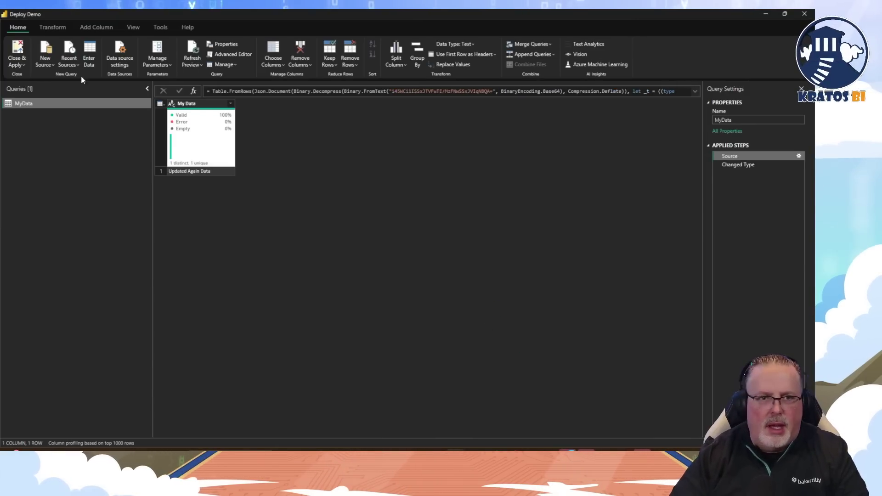
# Apply the query changes to the report and enlarge the My Data table visual so the whole entry fits.
pyautogui.click(20, 51)
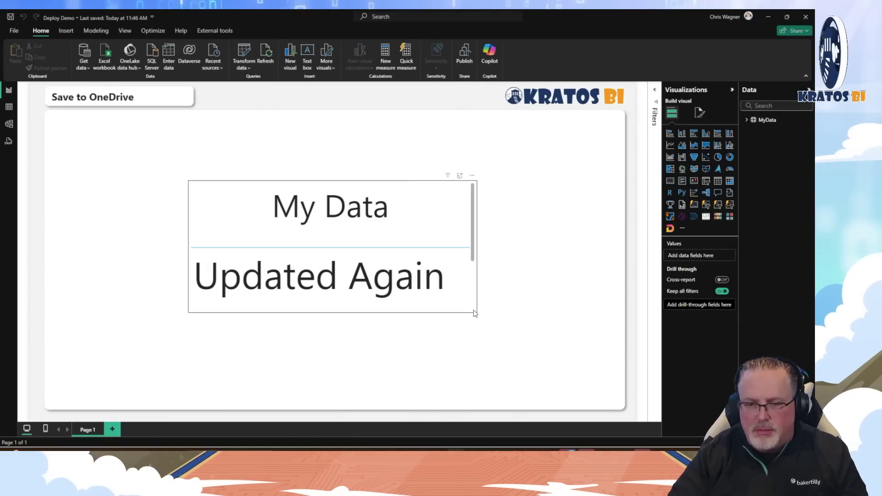
pyautogui.click(473, 312)
pyautogui.moveTo(475, 312); pyautogui.dragTo(513, 367)
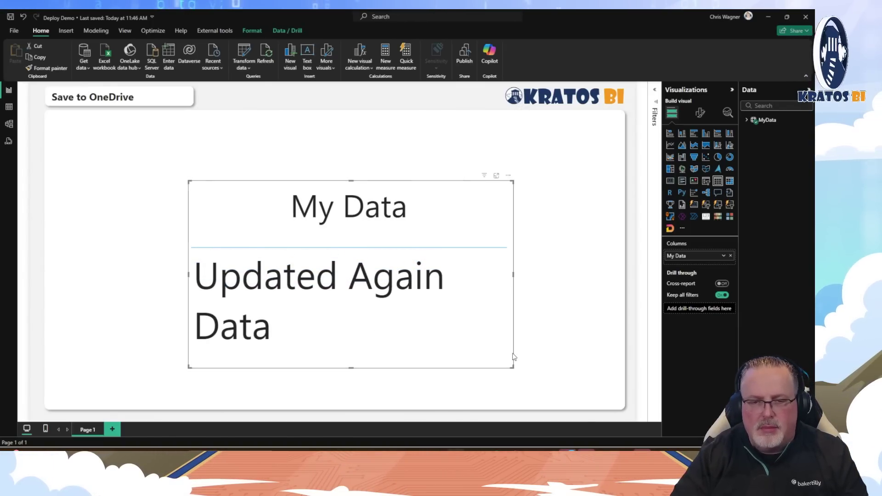
pyautogui.click(575, 214)
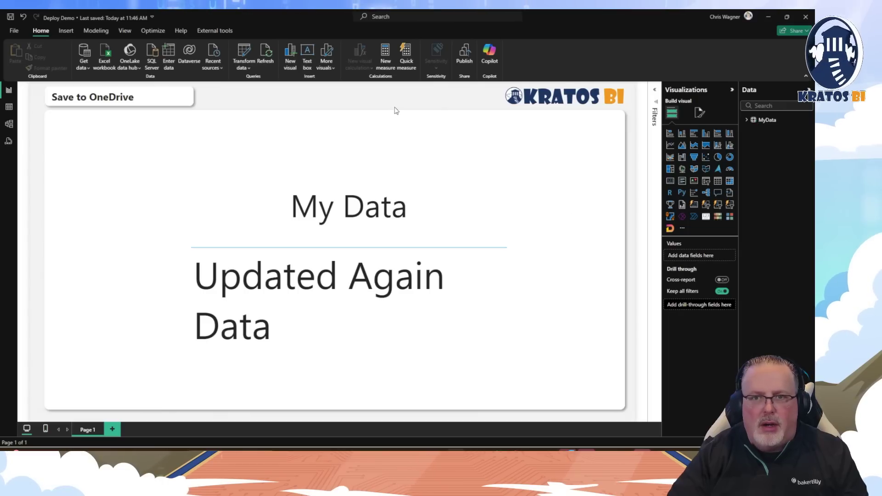
# Save the changes and publish Deploy Demo to the SharePointDemo workspace, replacing the existing dataset.
pyautogui.click(464, 56)
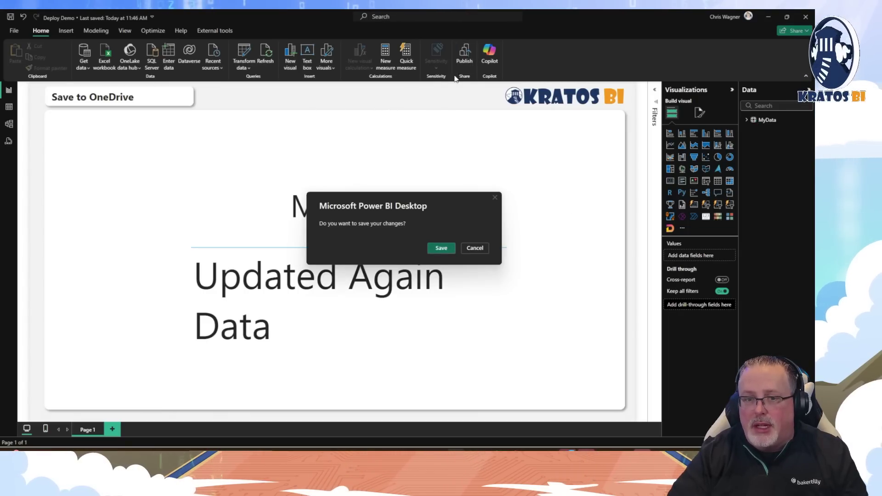
pyautogui.click(442, 249)
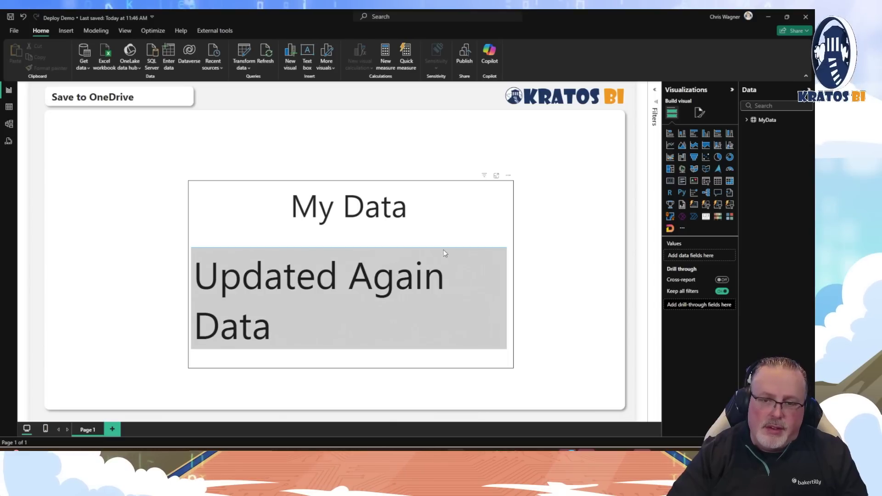
pyautogui.click(403, 191)
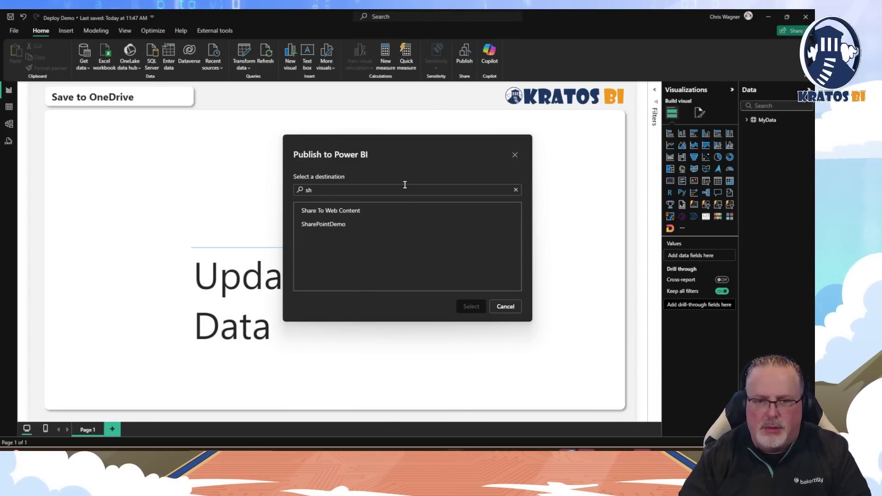
pyautogui.click(386, 224)
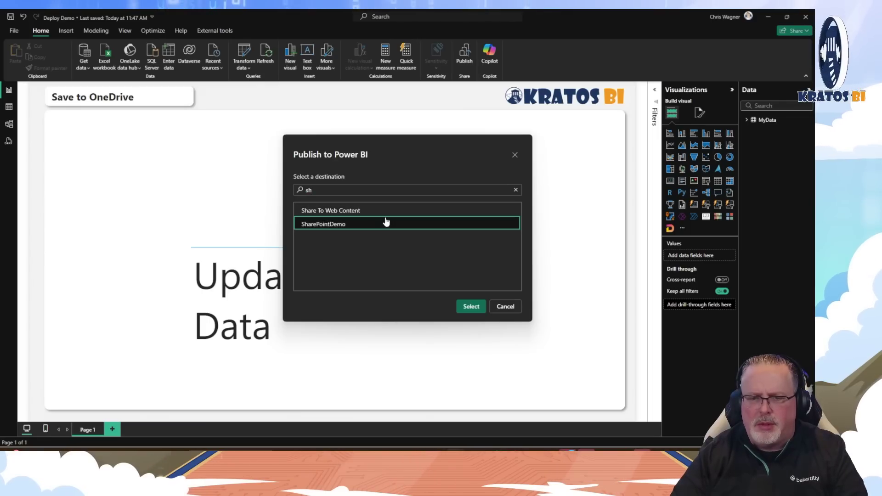
pyautogui.click(471, 306)
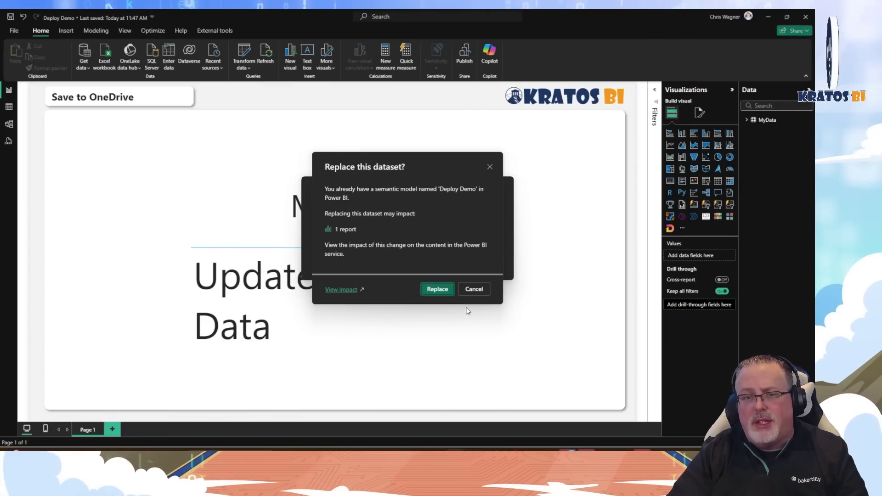
pyautogui.click(430, 290)
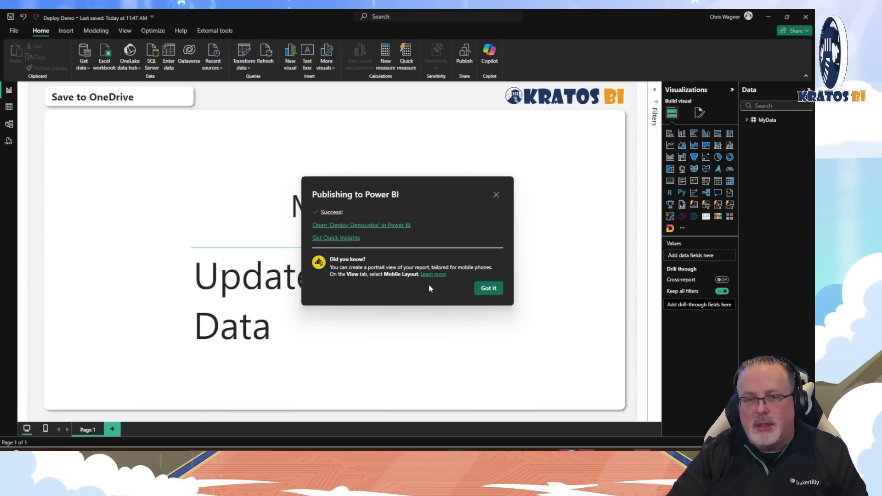
pyautogui.click(488, 288)
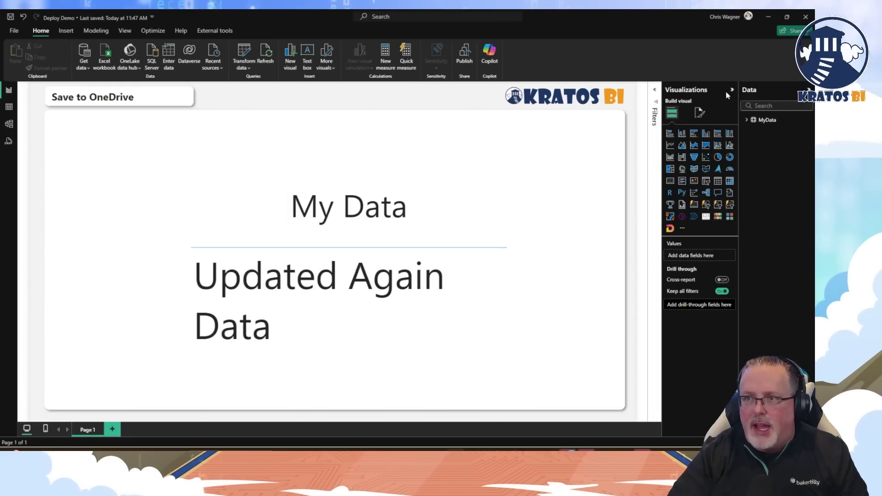
# Switch to the Power BI service in the browser, reload the Deploy Demo report and compare its data with the SharePointUploadDemo report.
pyautogui.click(768, 21)
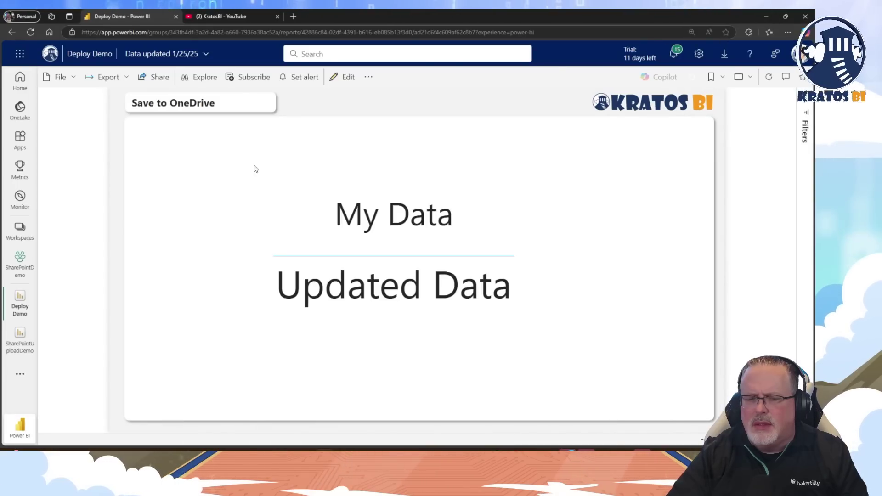
pyautogui.click(30, 32)
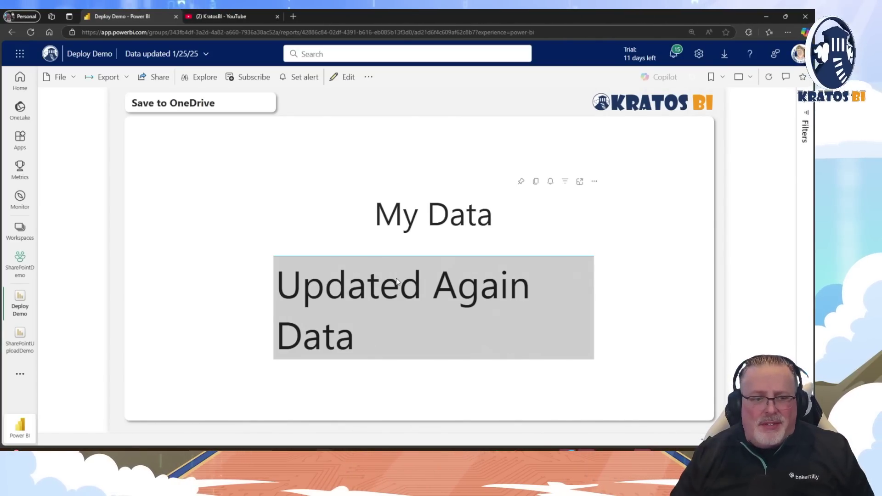
pyautogui.click(15, 340)
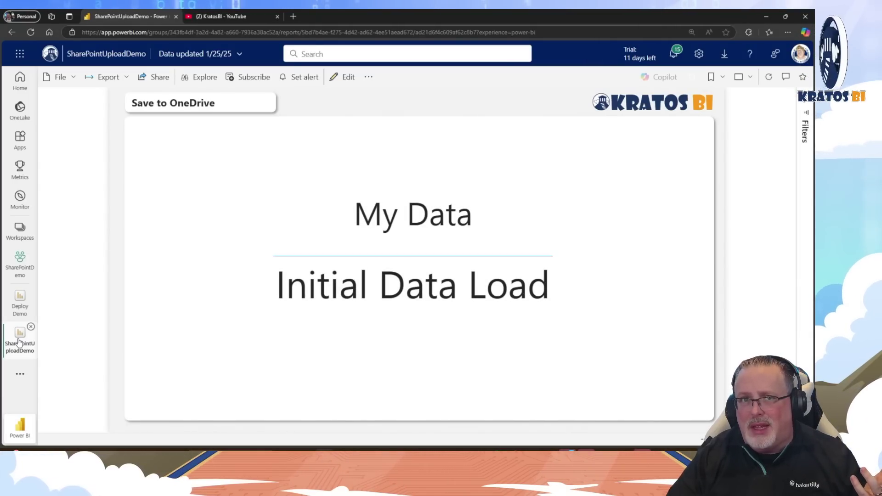
pyautogui.click(20, 314)
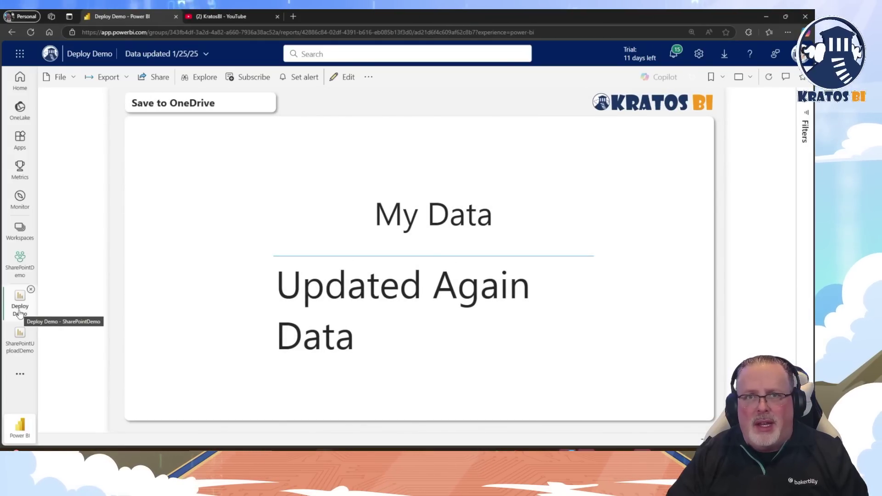